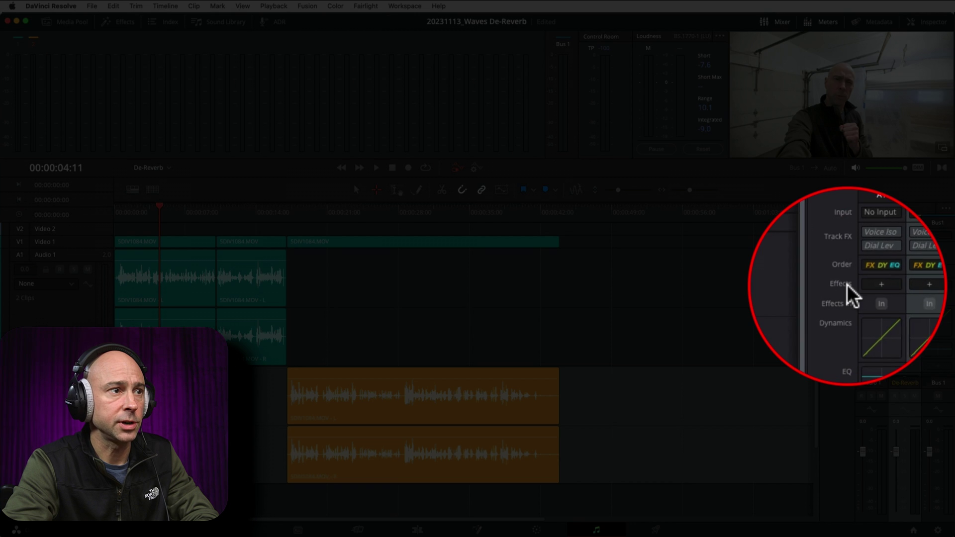
Add the Clarity Vx DeReverb Stereo restoration effect to the De-Reverb audio track in the mixer
click(902, 285)
mouse_move(945, 455)
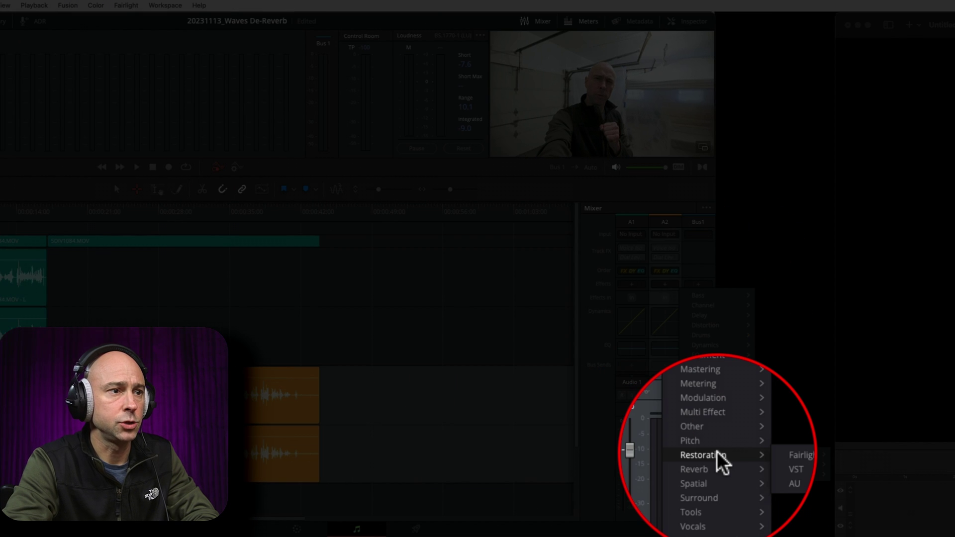
mouse_move(774, 464)
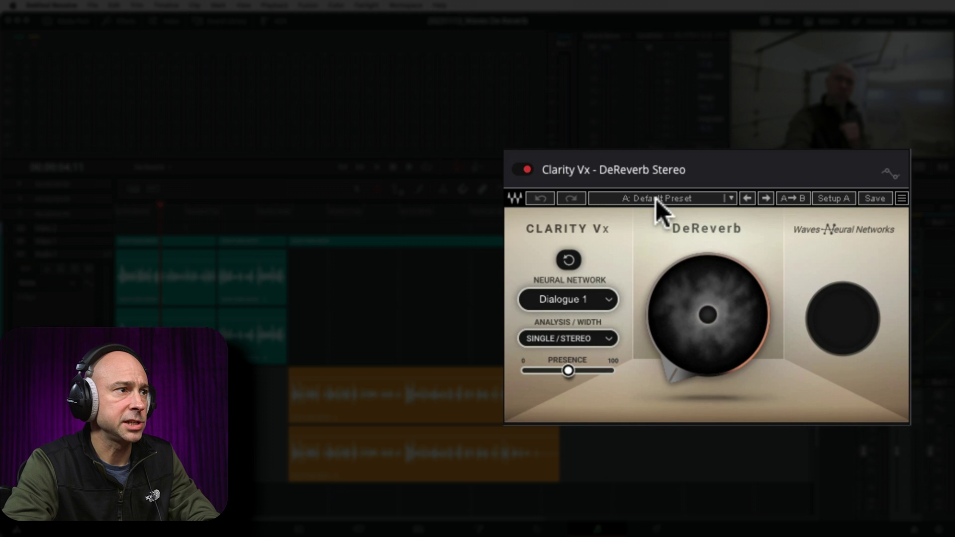
Browse the plugin's factory presets without loading one, and try a slight amount of reverb reduction
click(657, 200)
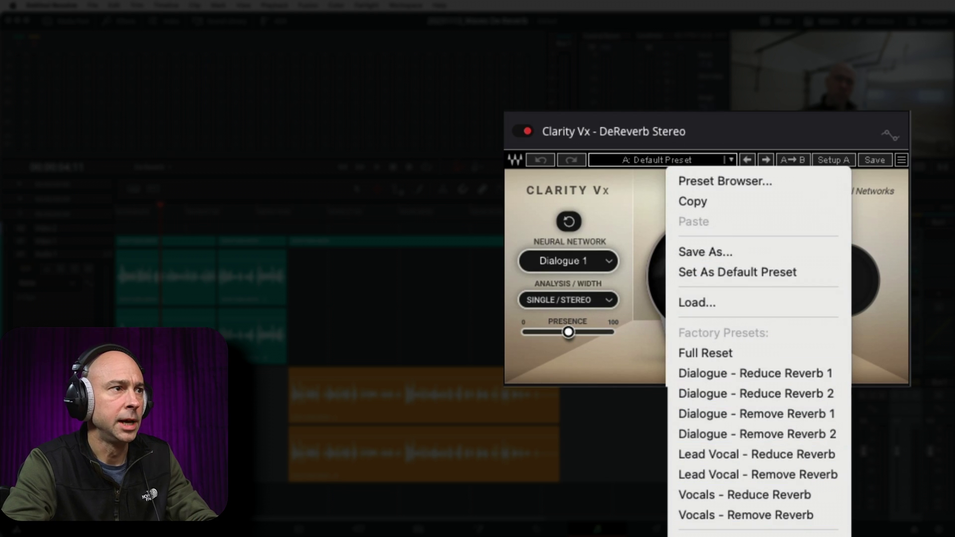
click(725, 132)
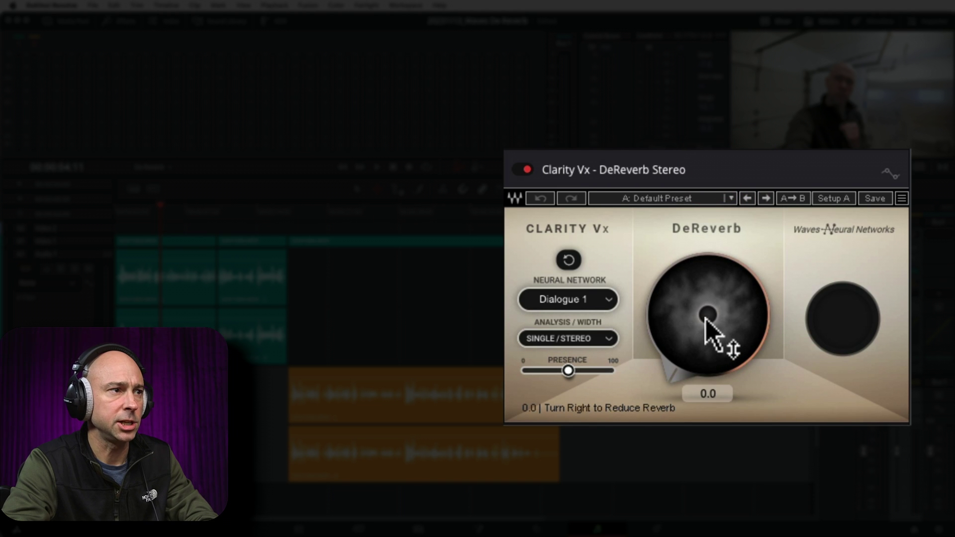
mouse_move(706, 319)
mouse_down()
mouse_move(706, 219)
mouse_move(705, 311)
mouse_up()
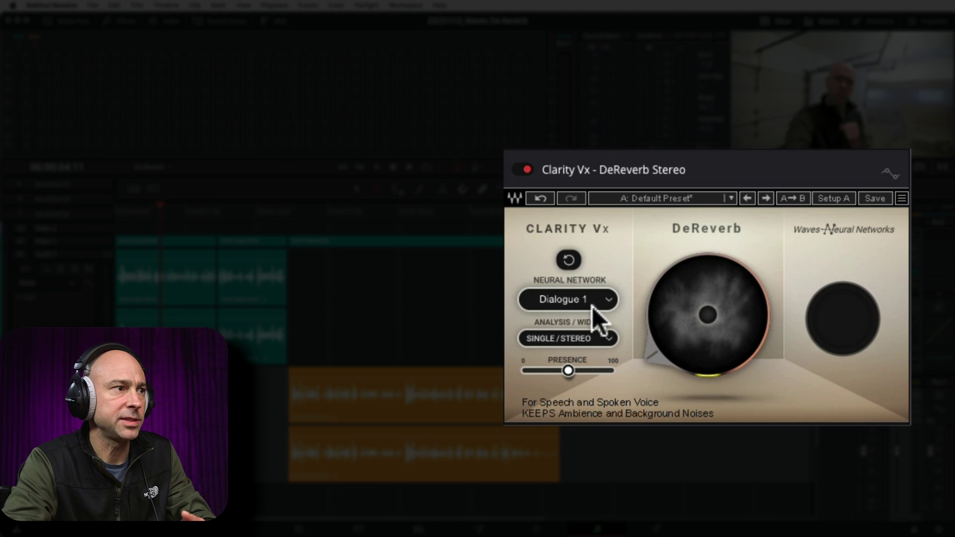
Cycle the neural network through Dialogue 2 and Singing 1, returning it to Dialogue 1
click(608, 301)
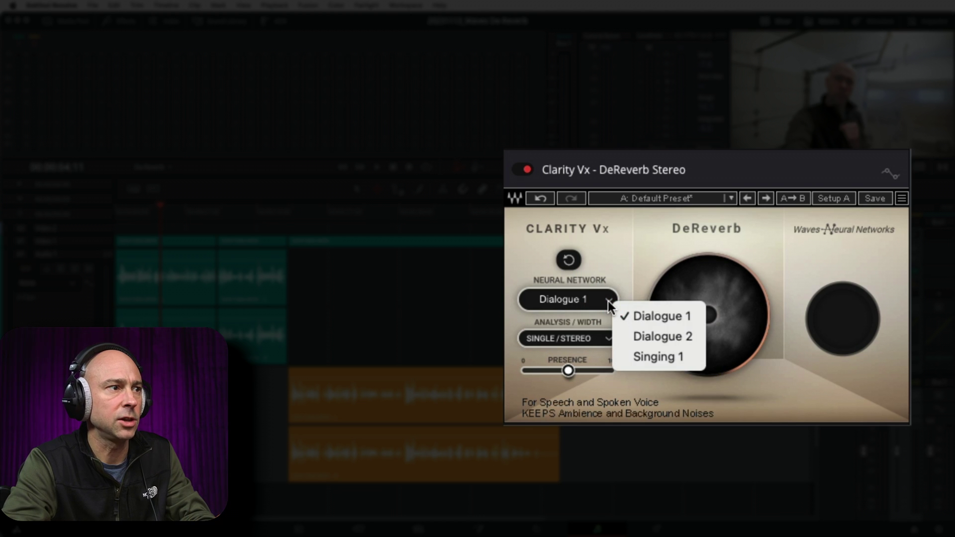
click(609, 301)
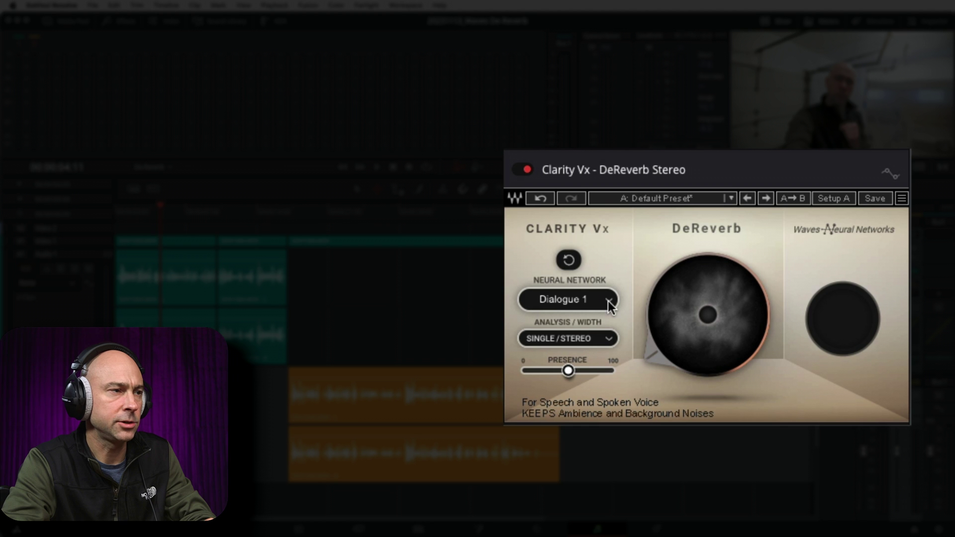
click(580, 303)
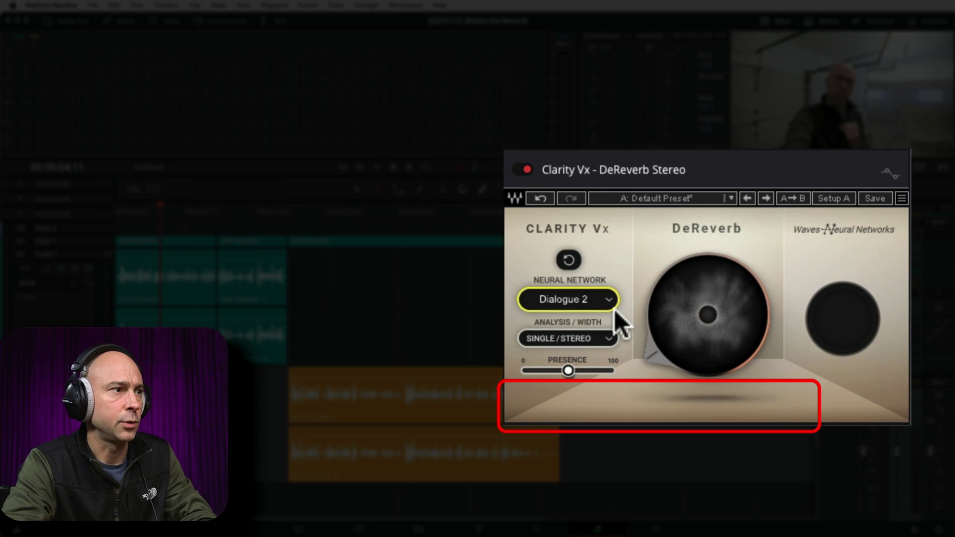
click(578, 300)
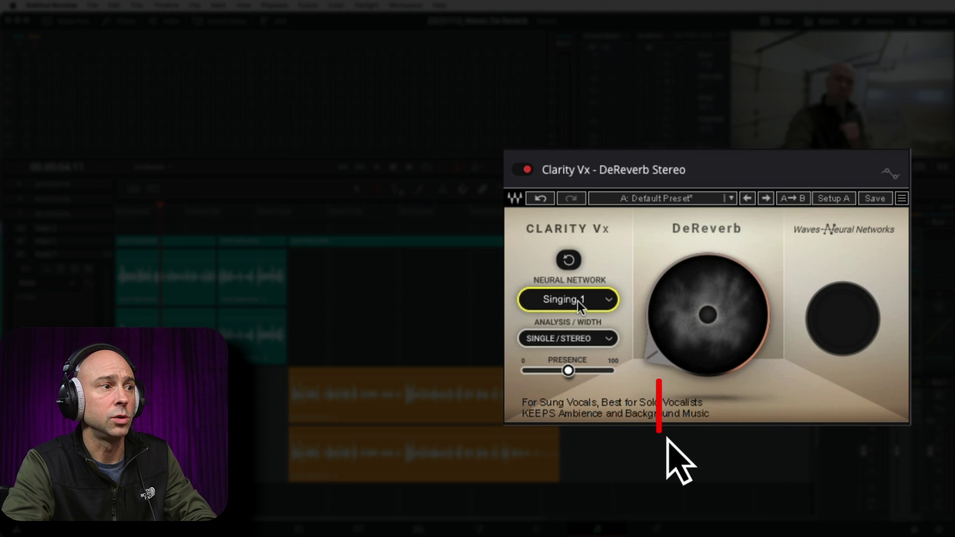
click(577, 301)
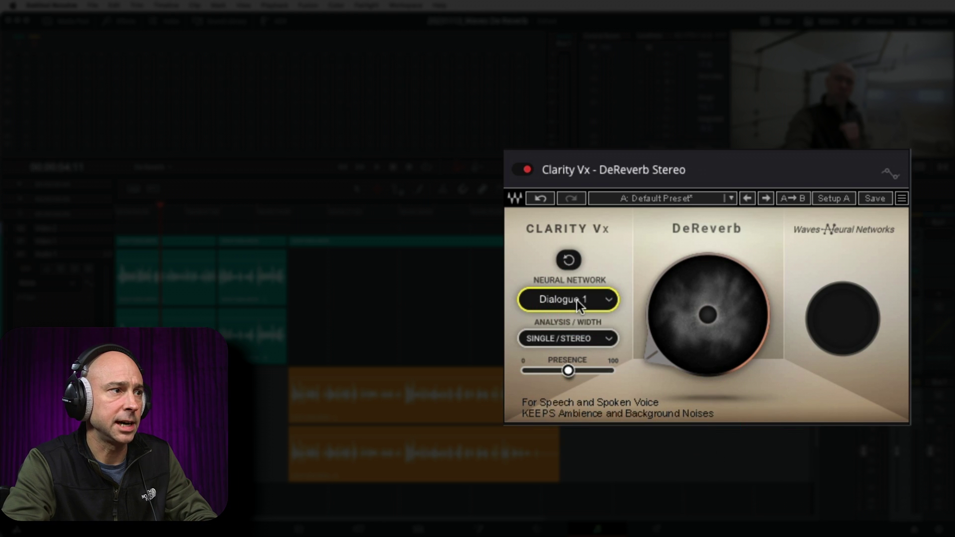
mouse_move(563, 331)
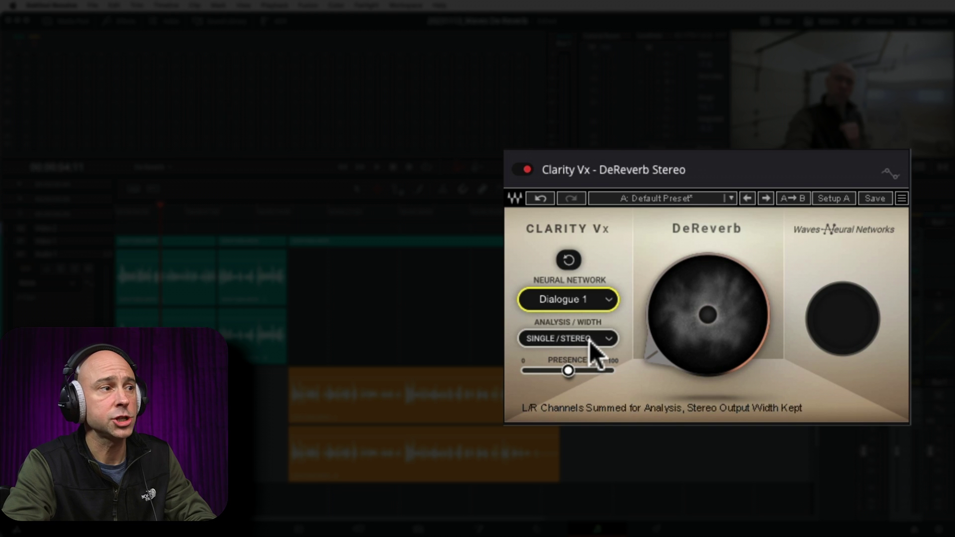
Check the Analysis / Width choices, keep Single/Stereo, and try a DeReverb amount of 29.4
click(603, 339)
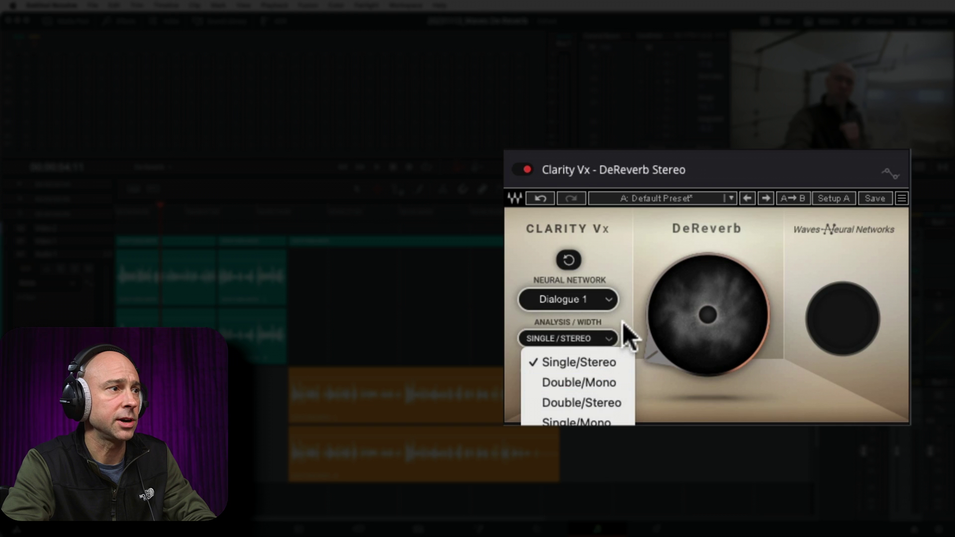
click(615, 335)
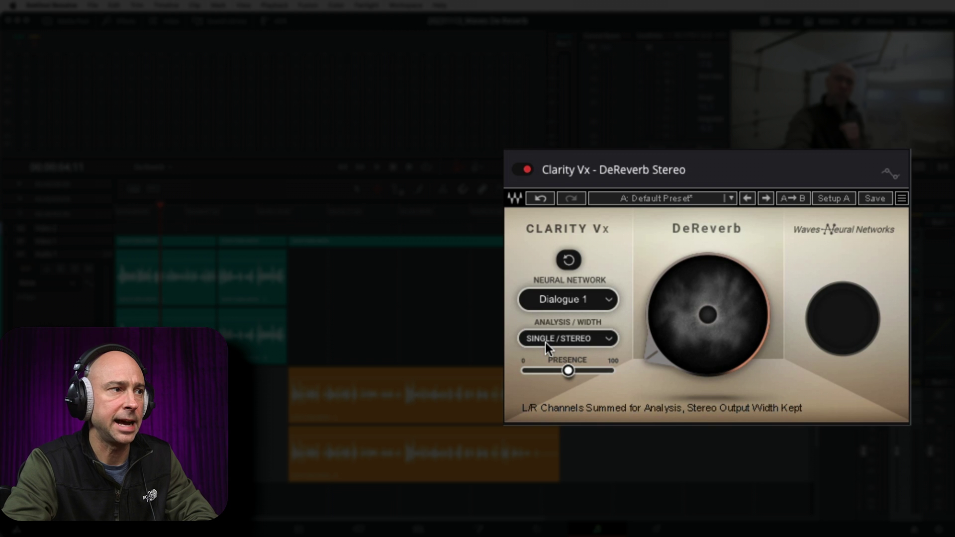
mouse_move(568, 373)
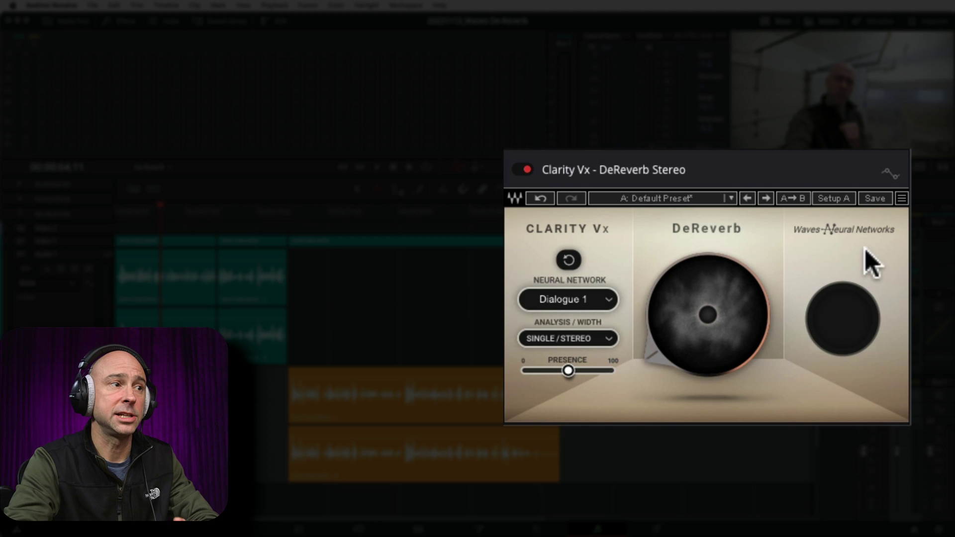
drag(720, 321, 714, 301)
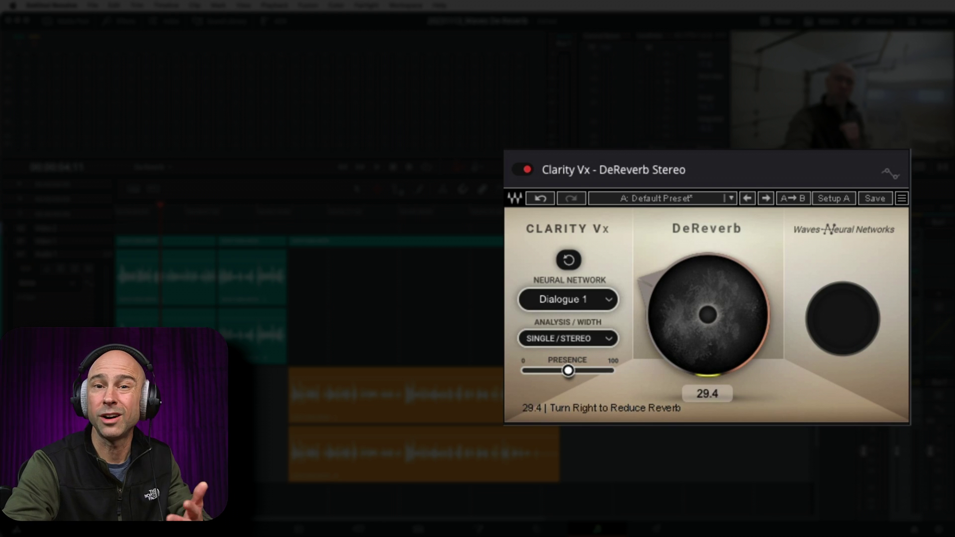
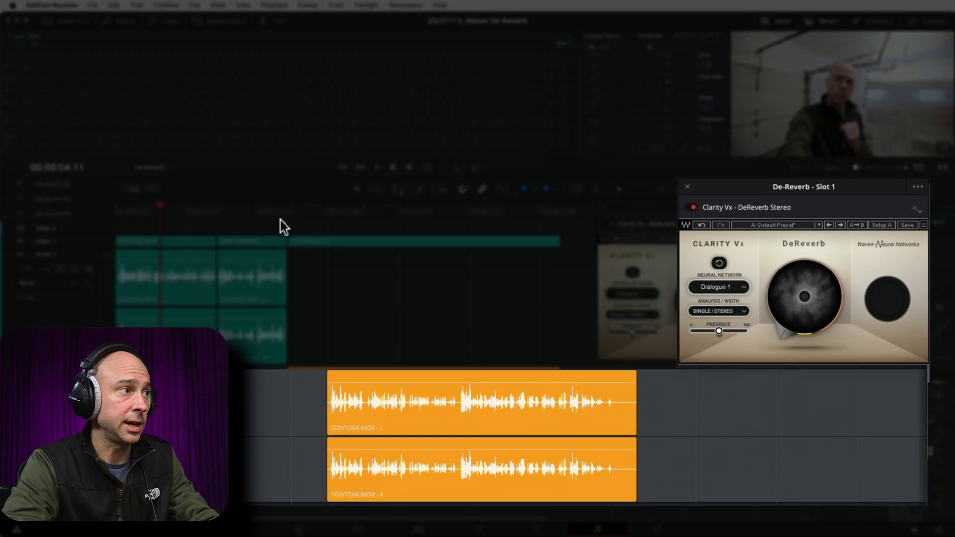
Play the De-Reverb track's clip from its start and adjust the DeReverb amount by ear to about 51.5
click(288, 211)
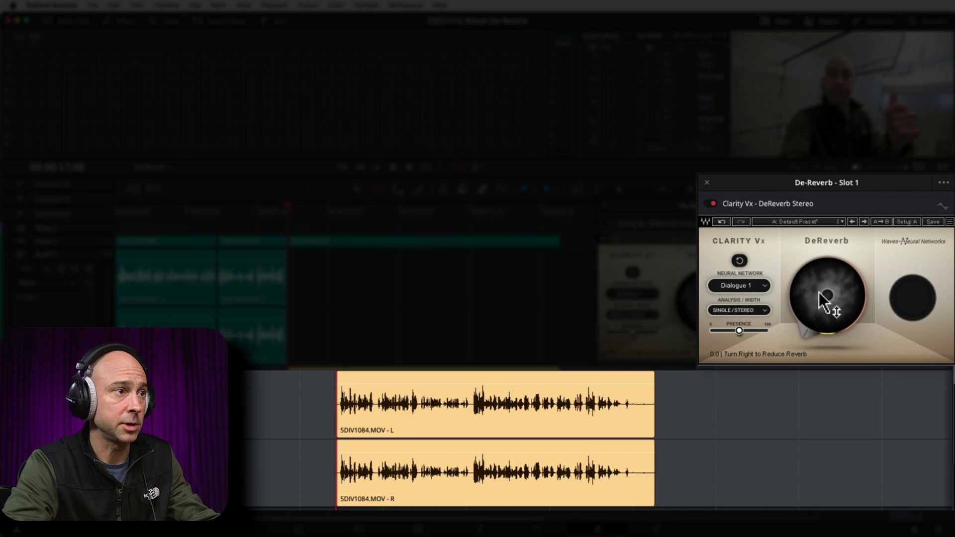
key(space)
drag(827, 295, 810, 348)
drag(837, 318, 827, 282)
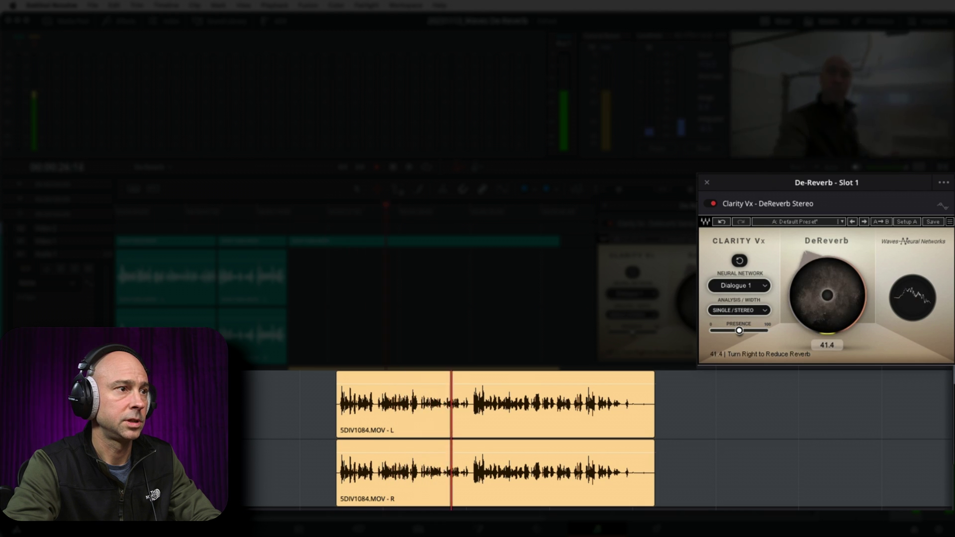
drag(826, 318, 823, 315)
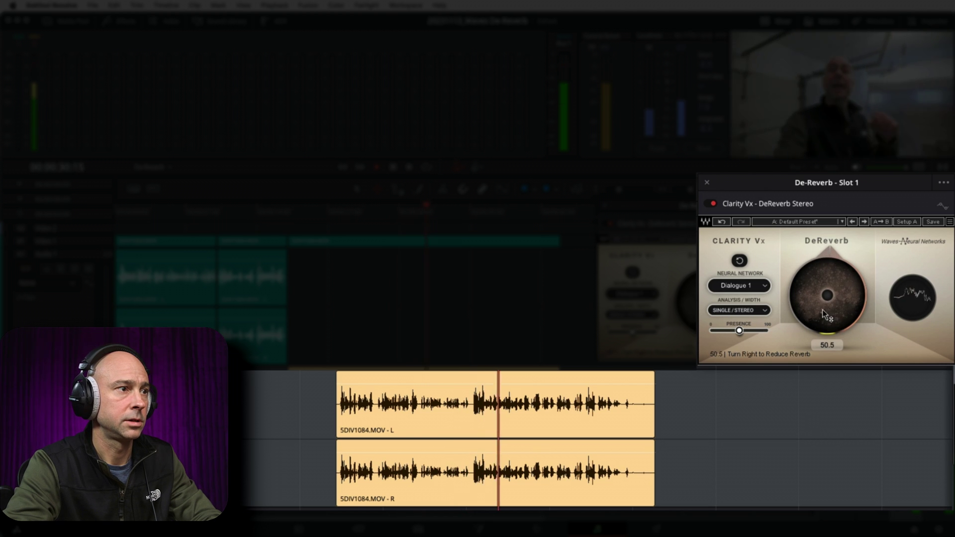
drag(829, 298, 828, 320)
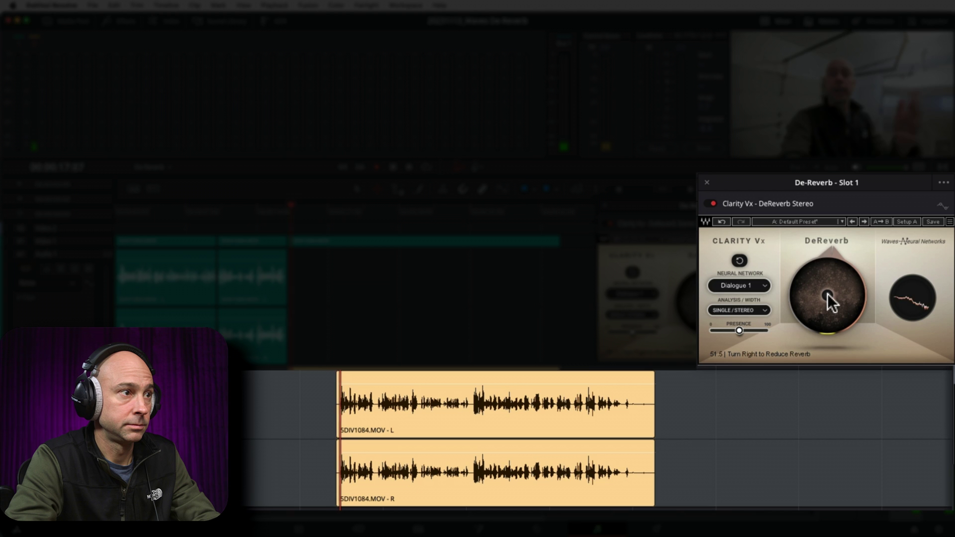
Audition the Presence setting during playback, raising it to 99 % and then lowering it
drag(739, 331, 759, 331)
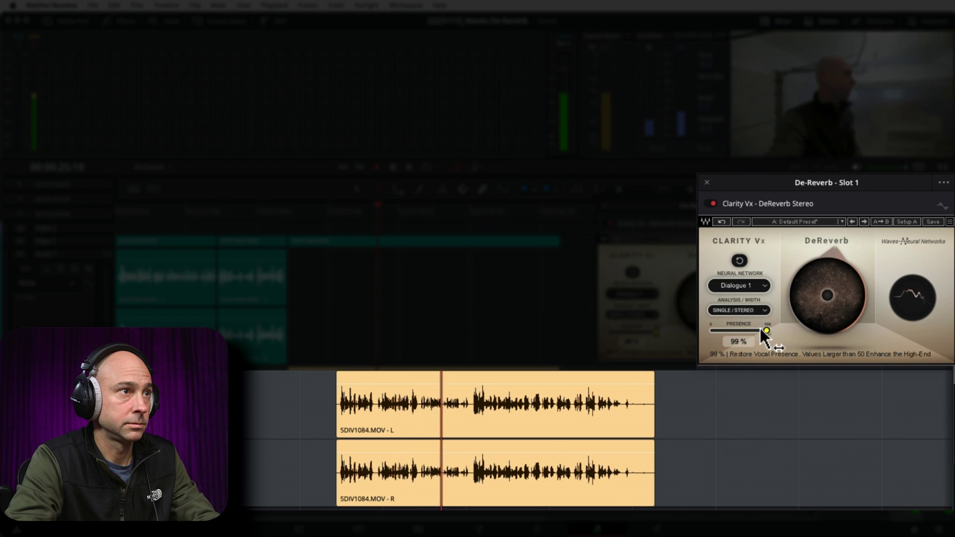
drag(767, 330, 705, 334)
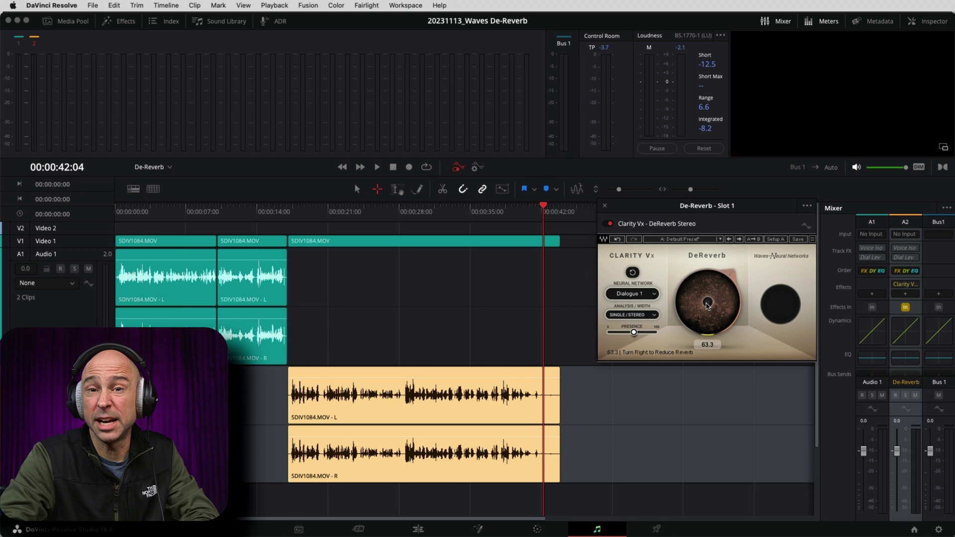
Set the neural network to Dialogue 2 and return the playhead to the De-Reverb clip's start at 00:00:17:00
click(645, 295)
click(650, 311)
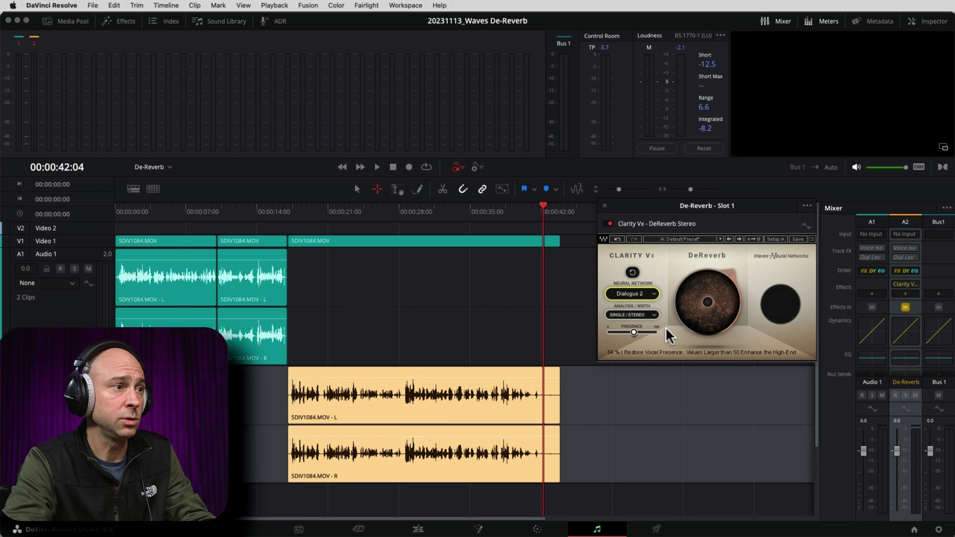
click(288, 210)
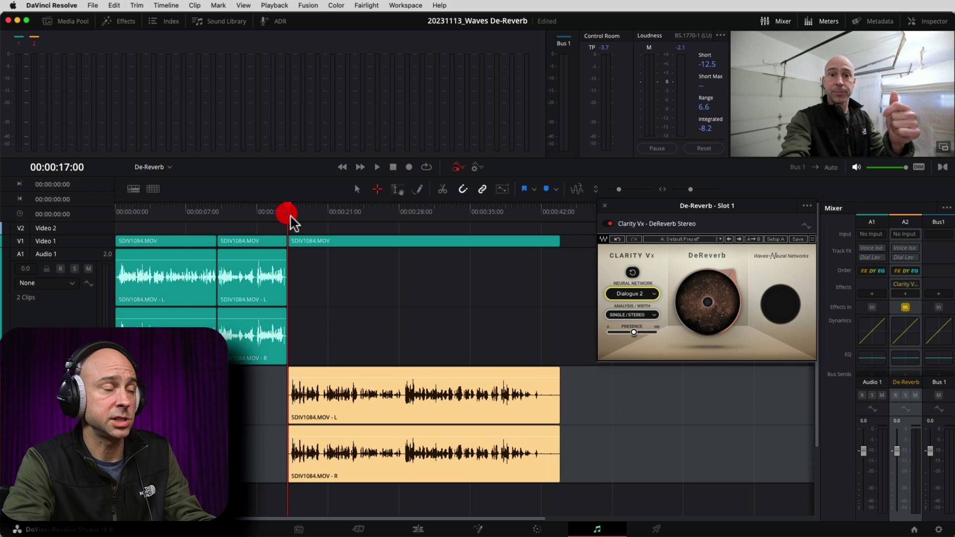
mouse_move(718, 311)
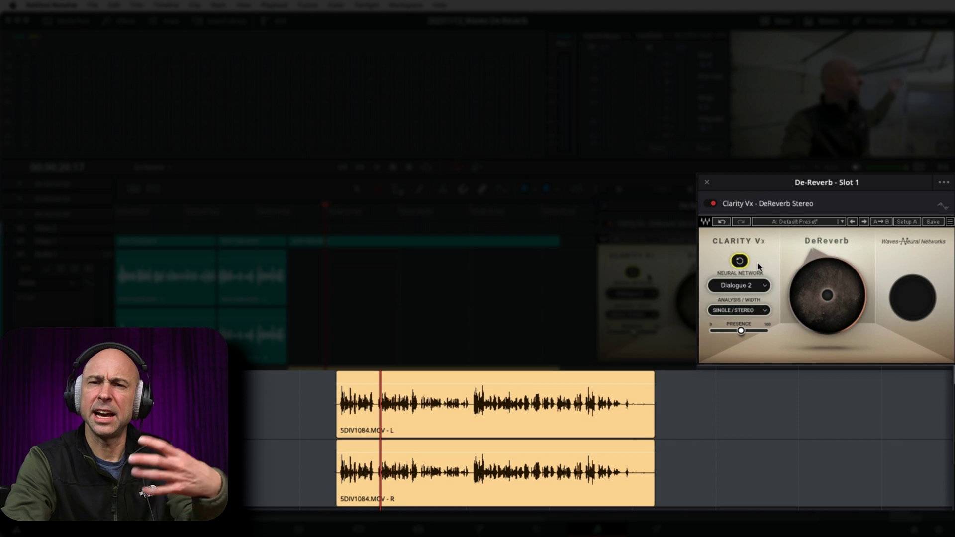
Reset the neural network, resume playback, and raise the vocal Presence to about three quarters of its range
click(740, 260)
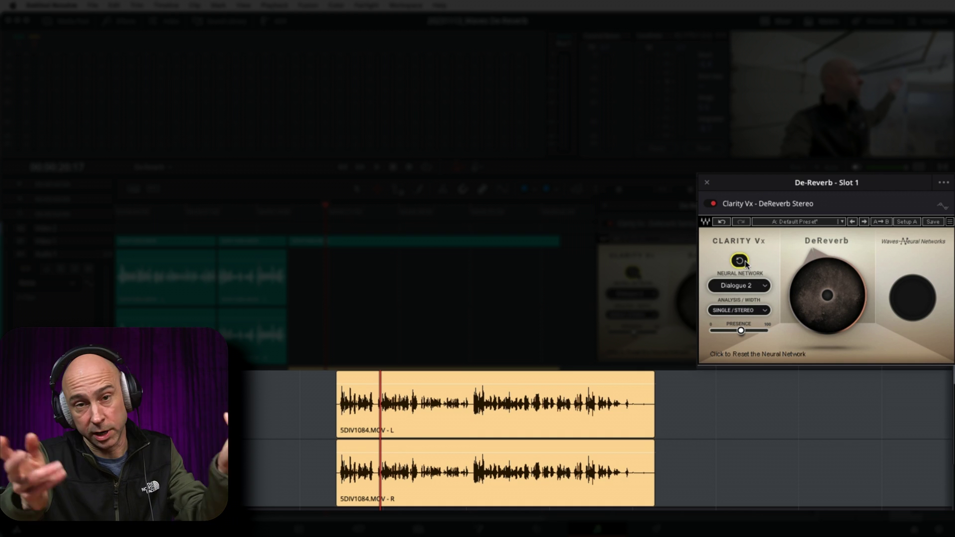
key(space)
mouse_move(836, 305)
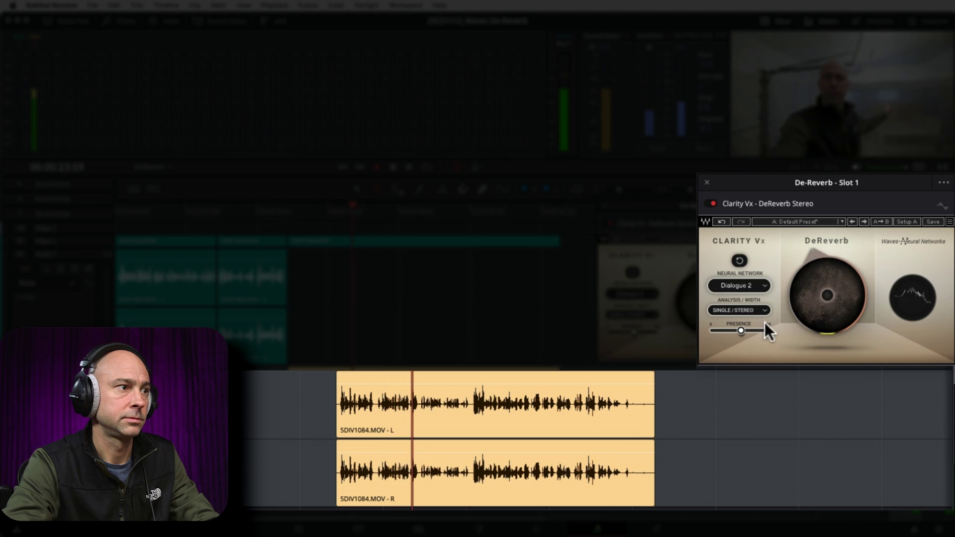
drag(837, 309, 831, 309)
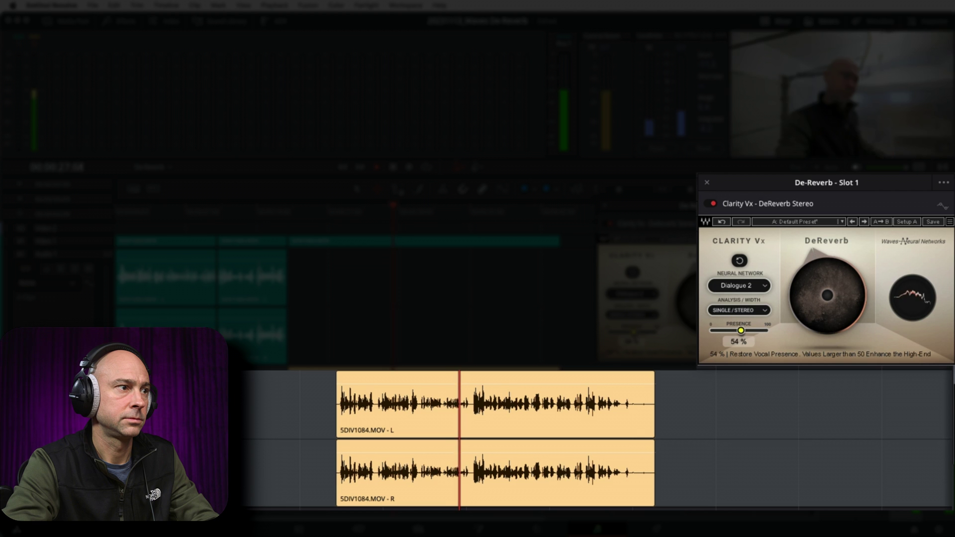
drag(754, 330, 783, 327)
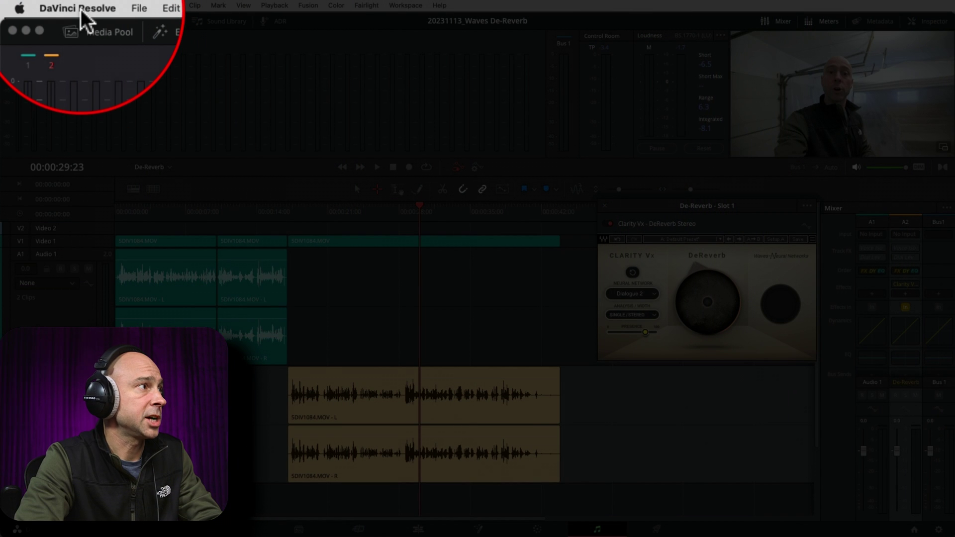
Open the Audio Plugins system preferences and look through the VST folders and the available plugins list
click(79, 9)
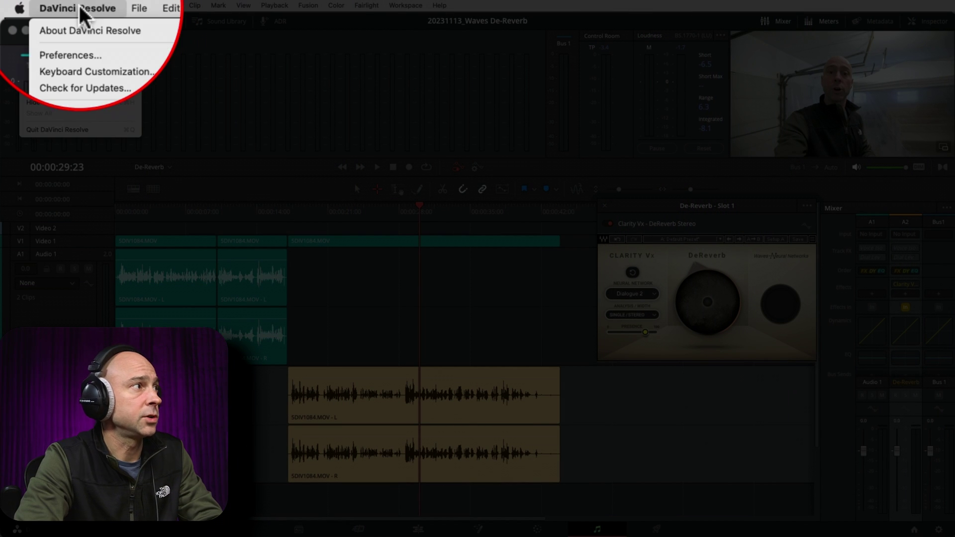
click(69, 57)
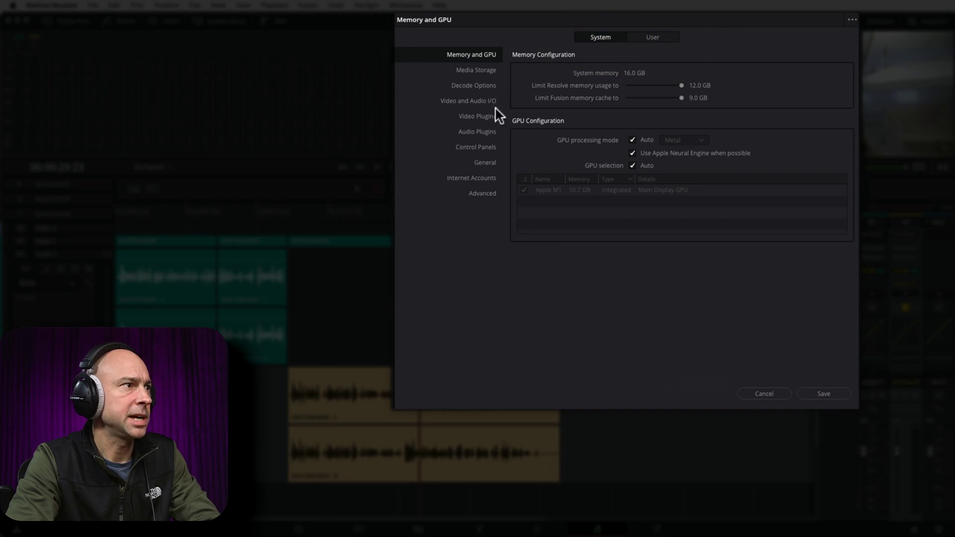
click(487, 132)
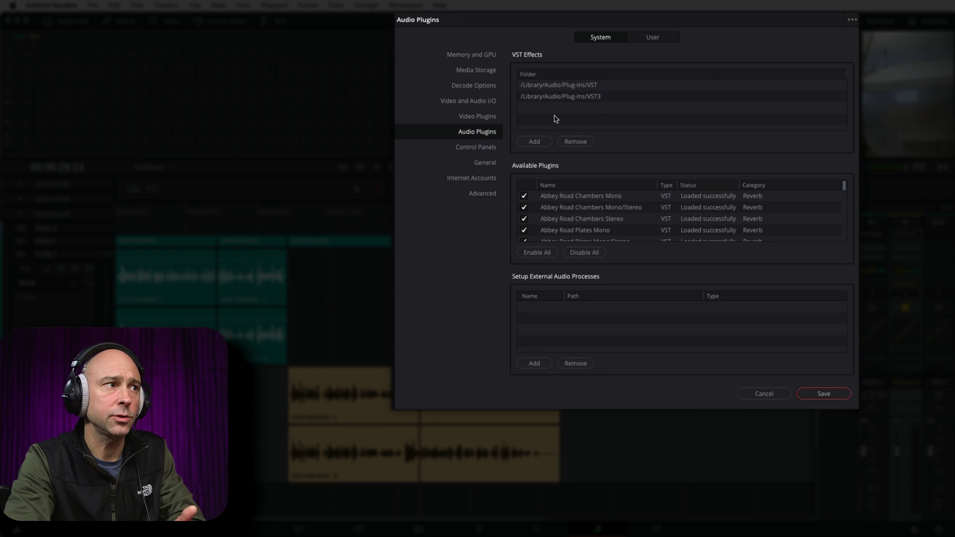
scroll(573, 219, down, 3)
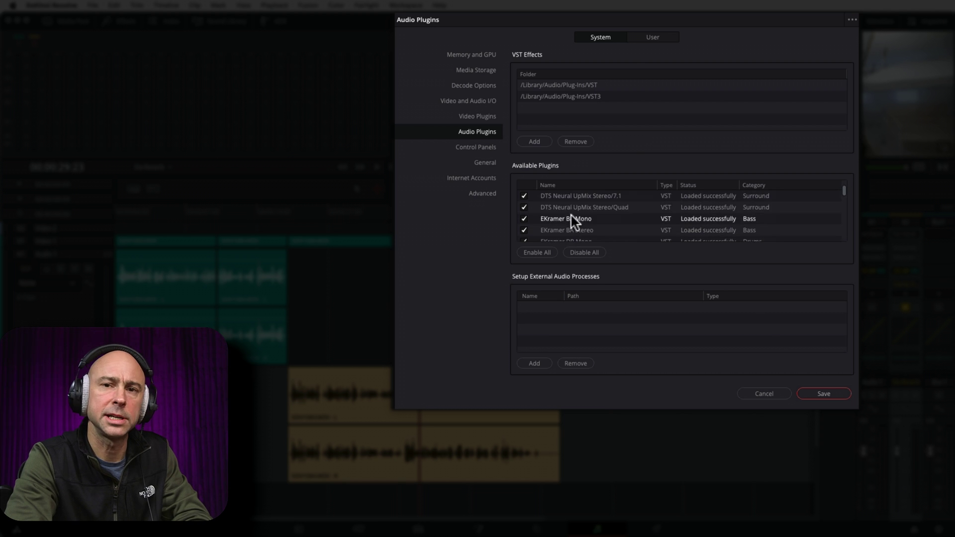
scroll(570, 219, down, 5)
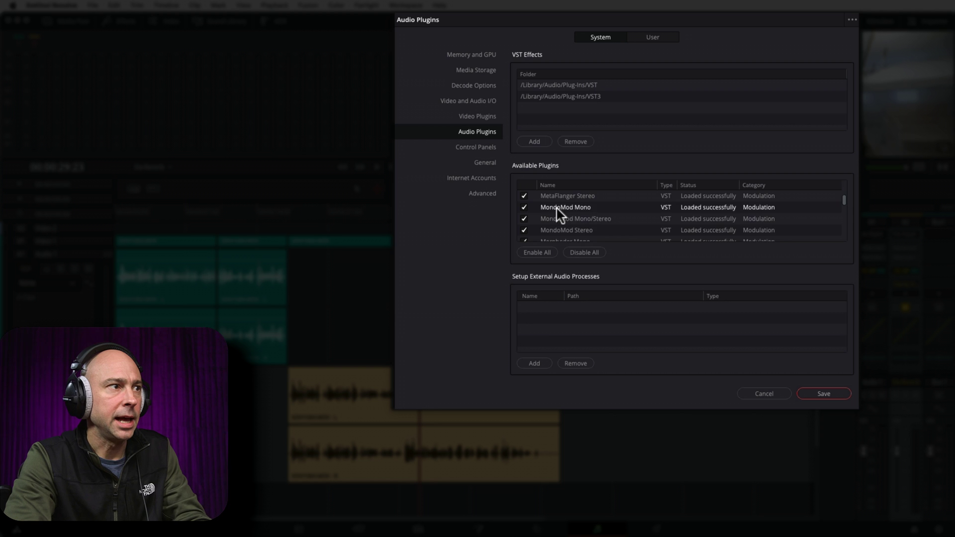
scroll(559, 217, down, 5)
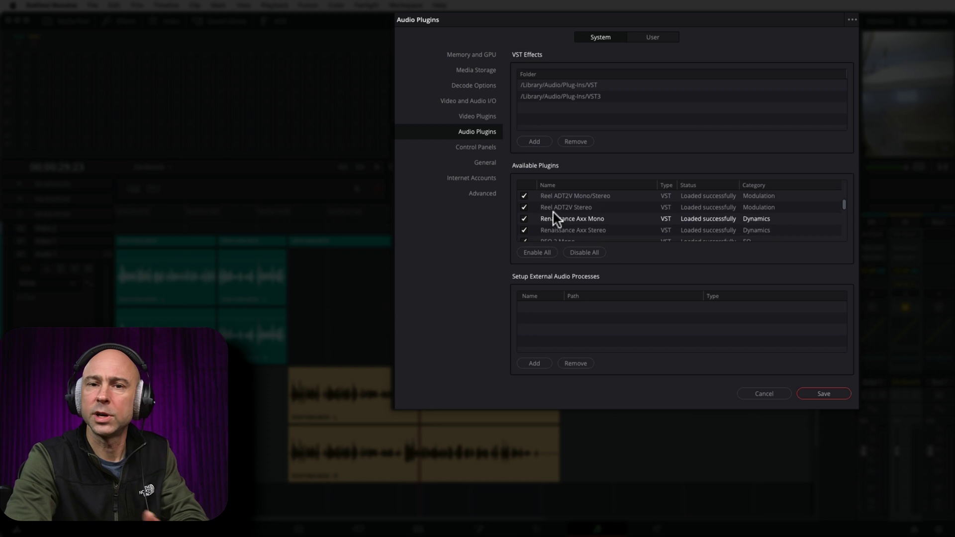